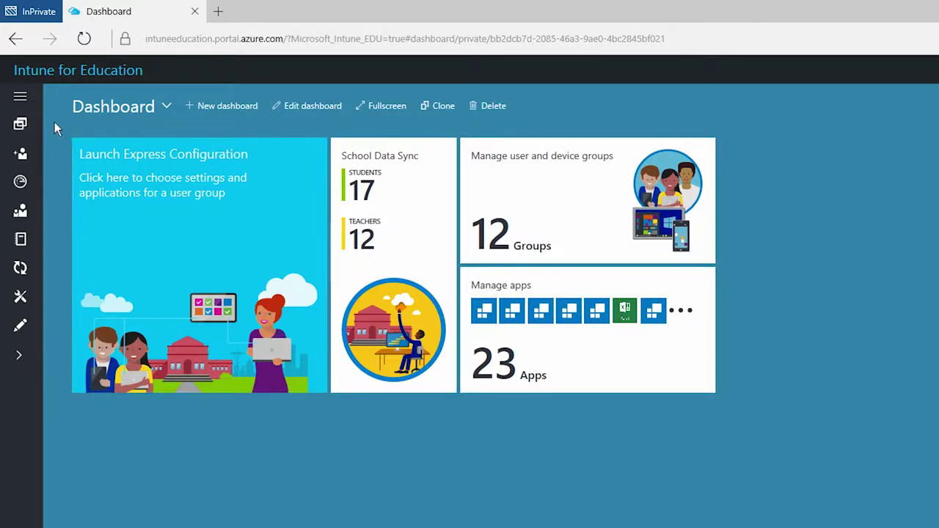
Expand the left navigation pane to show the section names on the dashboard
{"action": "left_click", "coordinate": [21, 99]}
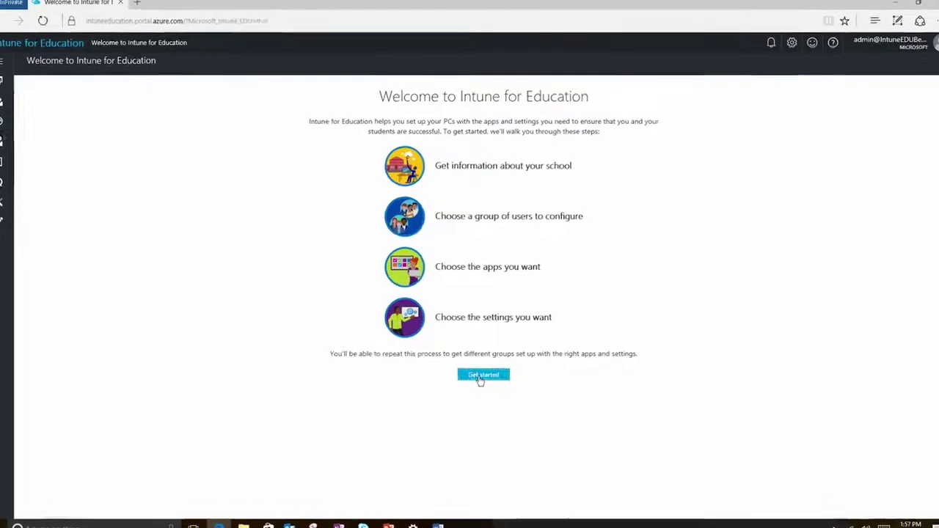
Start the wizard, pass the school-info step (17 students, 12 teachers), and select All Teachers
{"action": "left_click", "coordinate": [481, 373]}
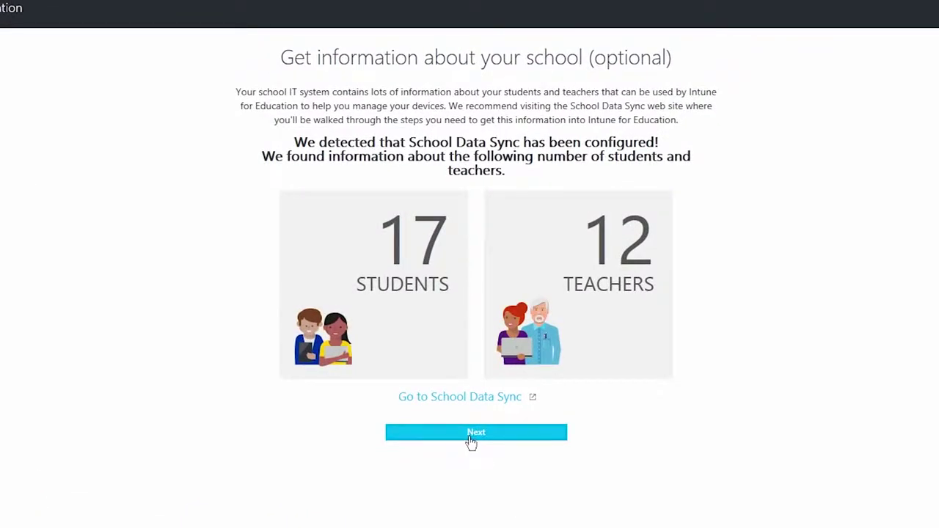
{"action": "left_click", "coordinate": [472, 435]}
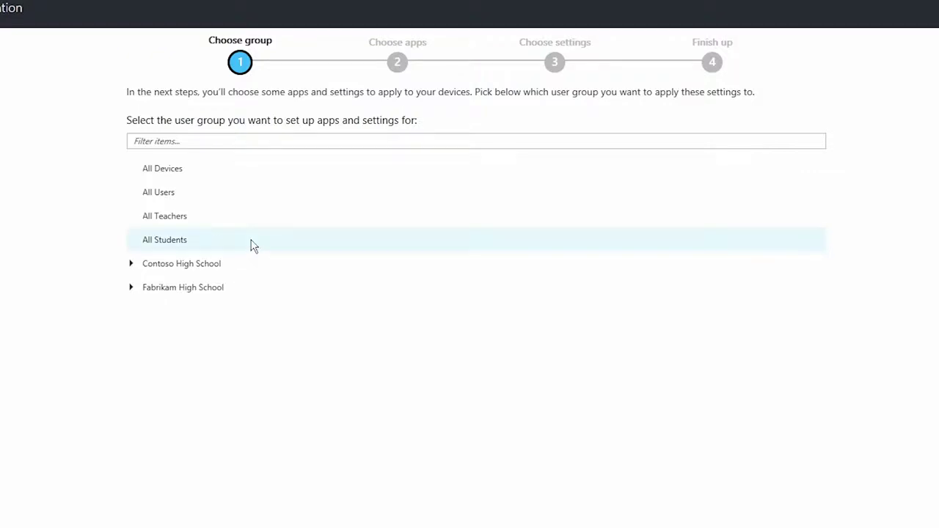
{"action": "left_click", "coordinate": [172, 174]}
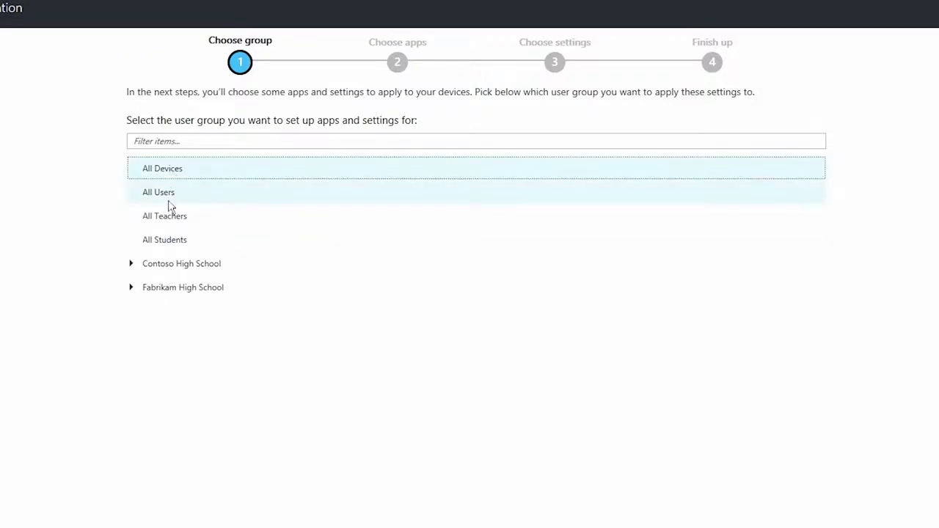
{"action": "left_click", "coordinate": [200, 215]}
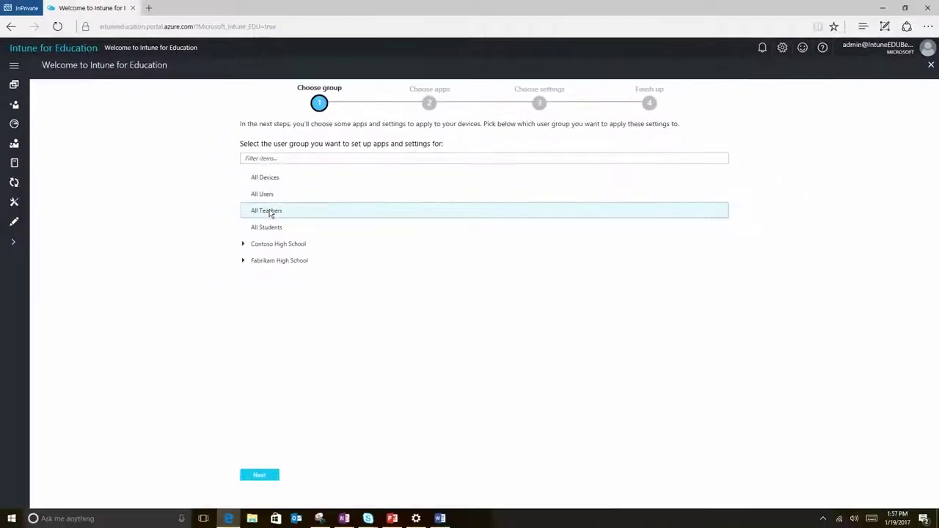
Select Excel, PowerPoint, Word and Khan Academy for All Teachers and continue to settings
{"action": "left_click", "coordinate": [260, 476]}
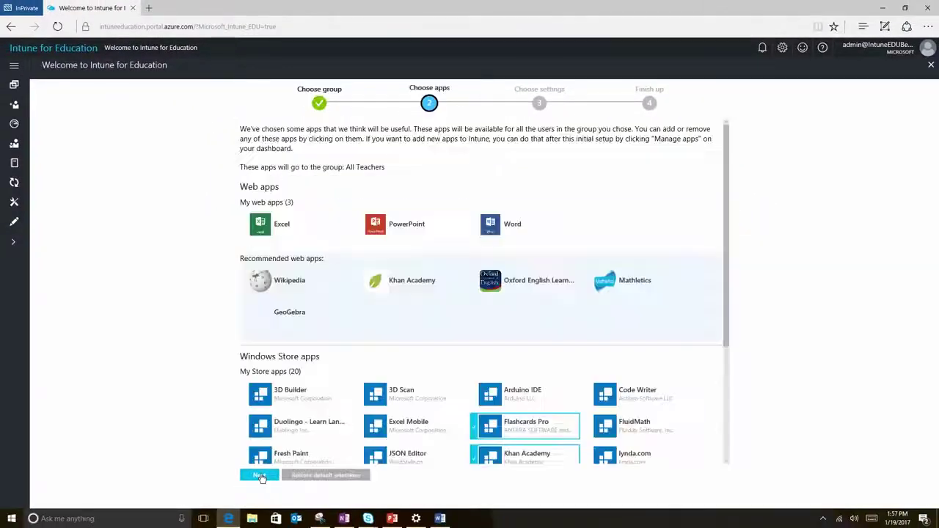
{"action": "left_click", "coordinate": [261, 233]}
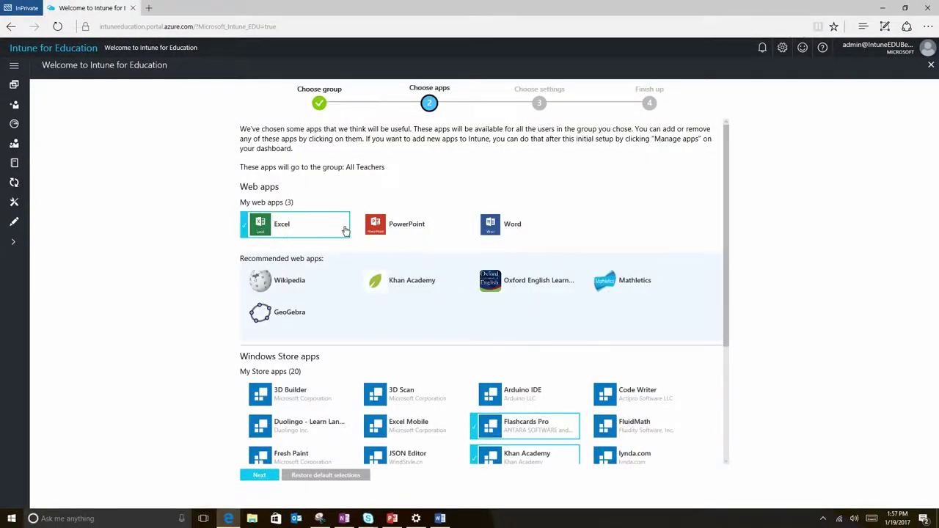
{"action": "left_click", "coordinate": [380, 227]}
{"action": "left_click", "coordinate": [499, 226]}
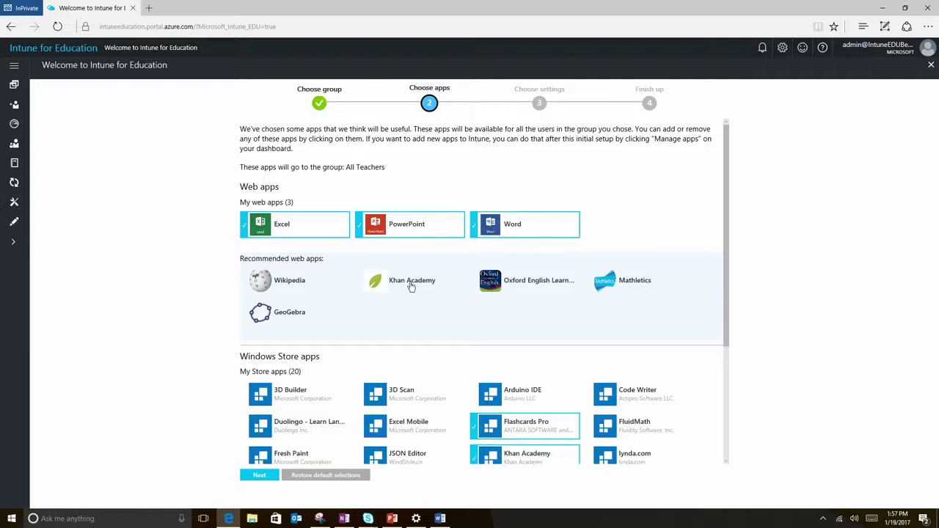
{"action": "left_click", "coordinate": [390, 287]}
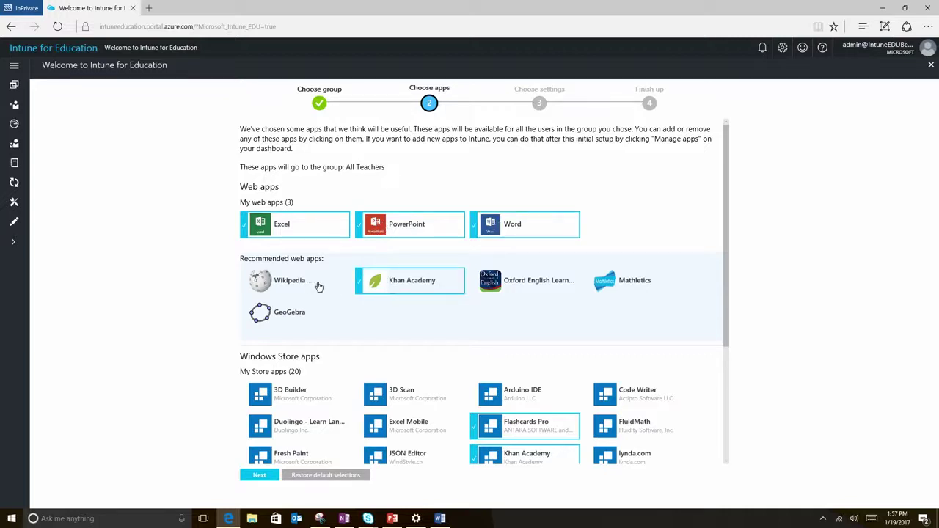
{"action": "left_click", "coordinate": [259, 475]}
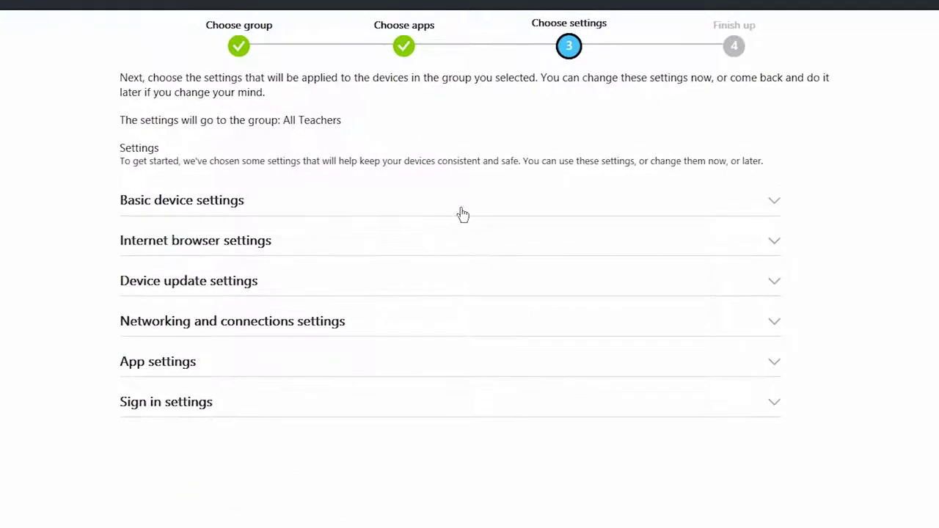
Expand Basic device settings to review All Teachers' default device restrictions
{"action": "left_click", "coordinate": [462, 213]}
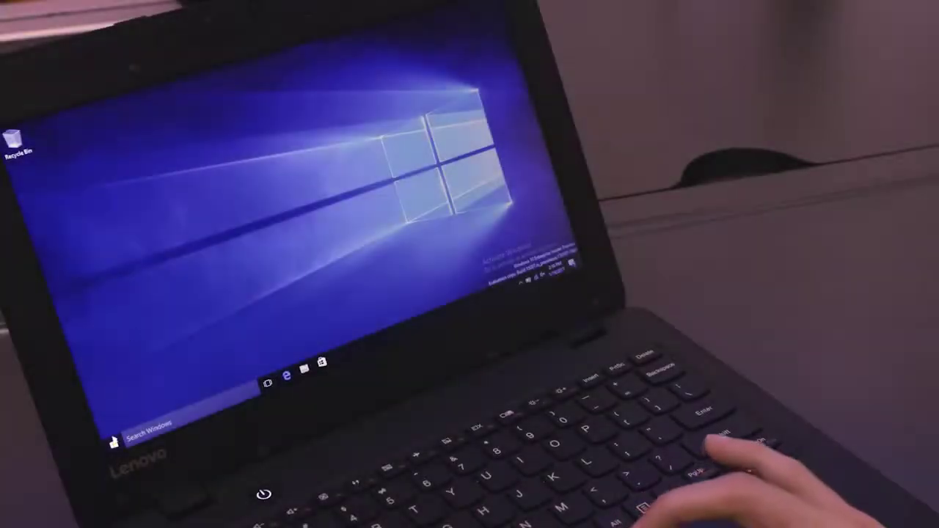
Open the laptop's Windows Settings and view Windows Defender under Update & security
{"action": "key", "text": "super"}
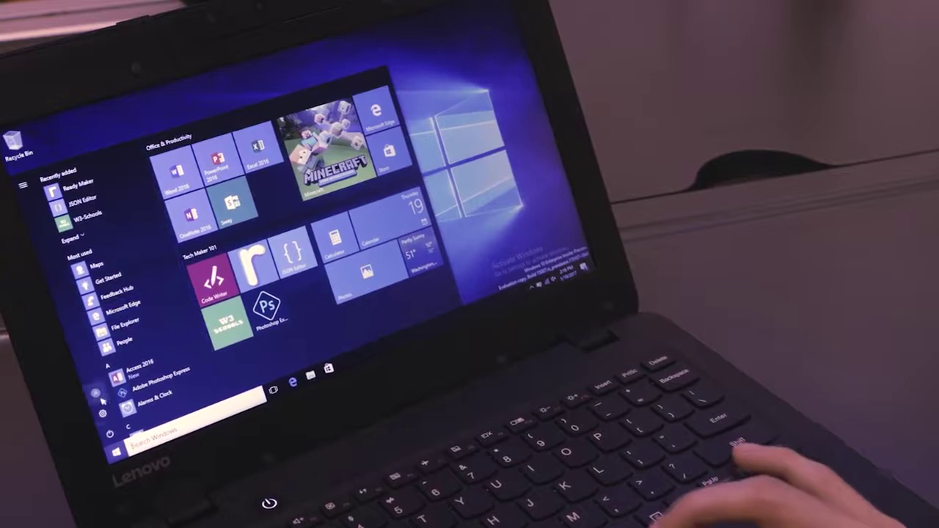
{"action": "key", "text": "super+i"}
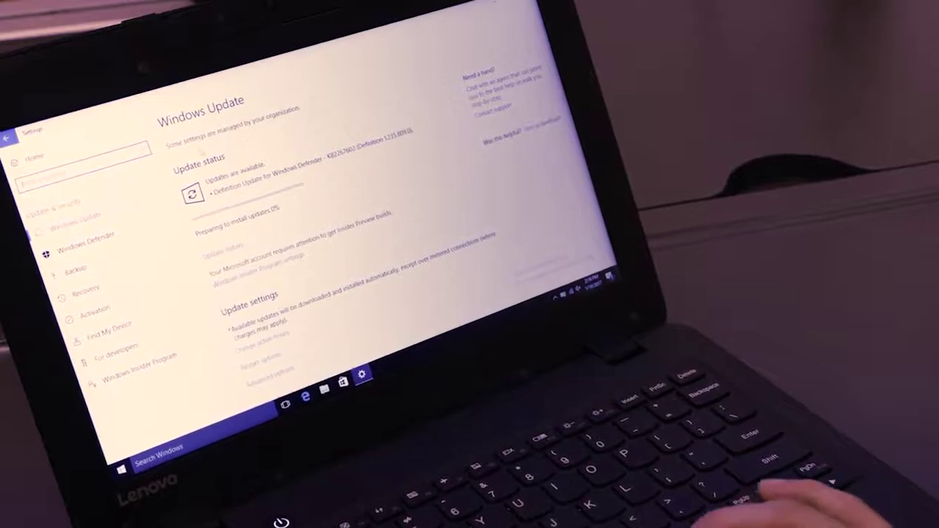
{"action": "key", "text": "Down"}
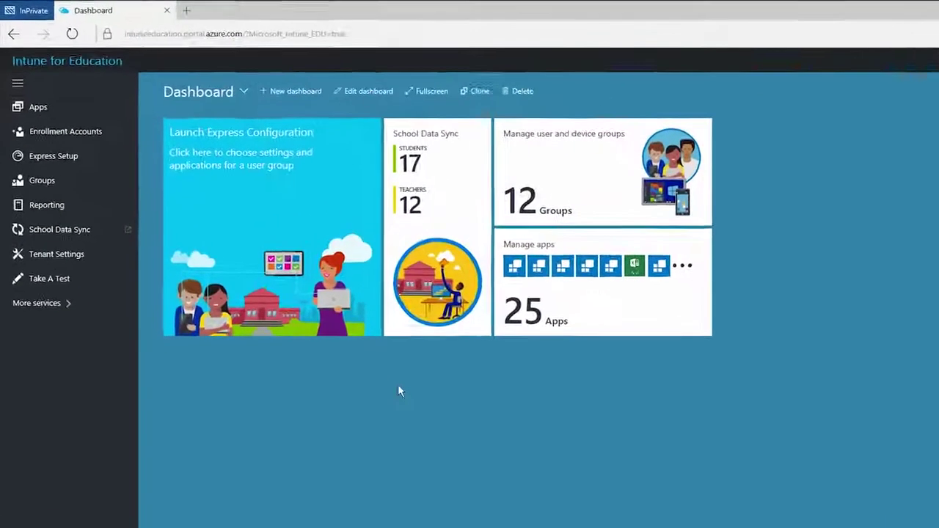
{"action": "mouse_move", "coordinate": [551, 279]}
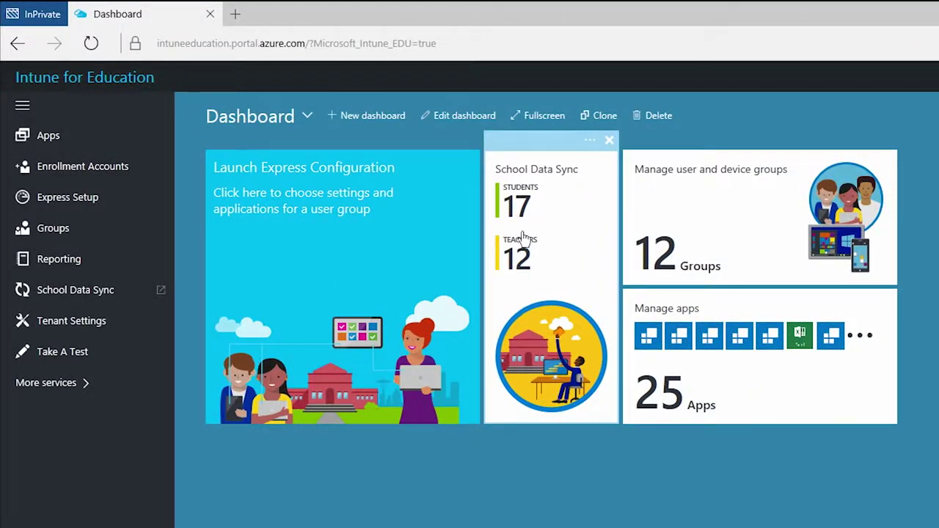
{"action": "mouse_move", "coordinate": [759, 217]}
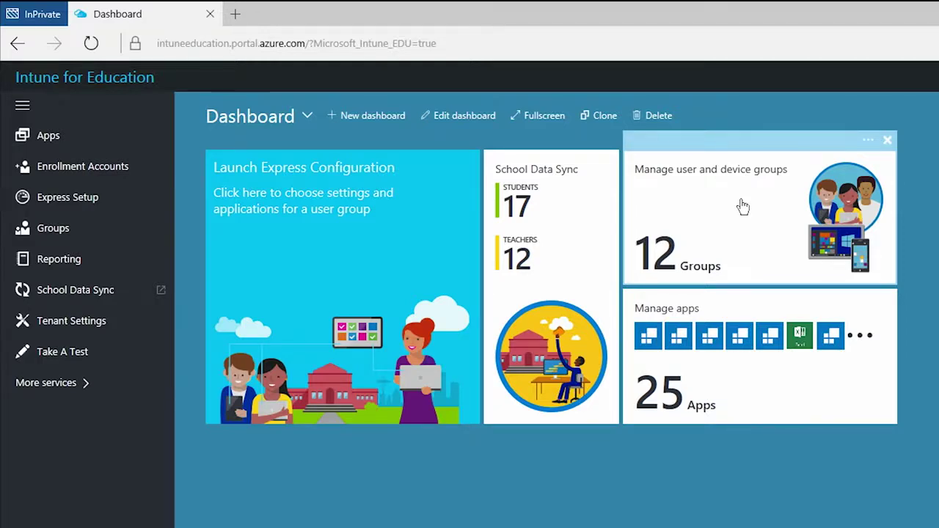
In Groups, expand both schools and view Contoso High School's assigned apps
{"action": "left_click", "coordinate": [742, 207]}
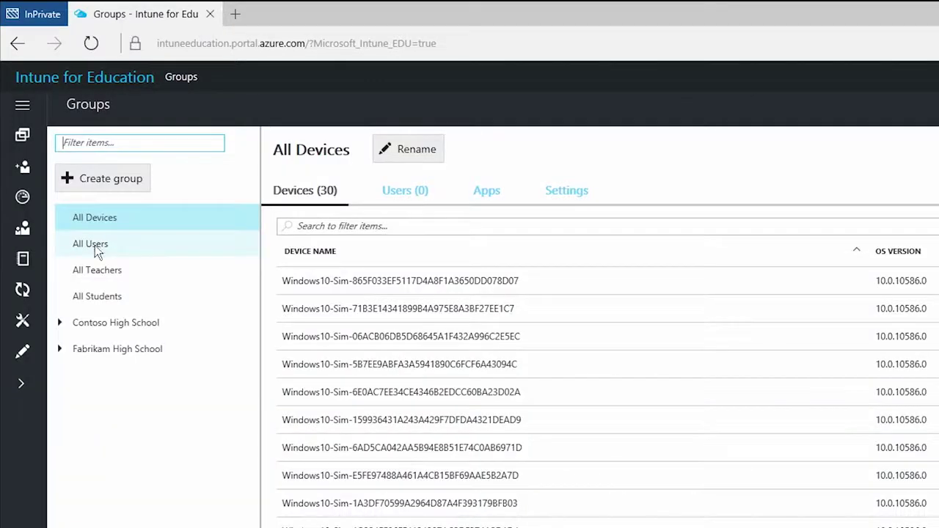
{"action": "left_click", "coordinate": [60, 322]}
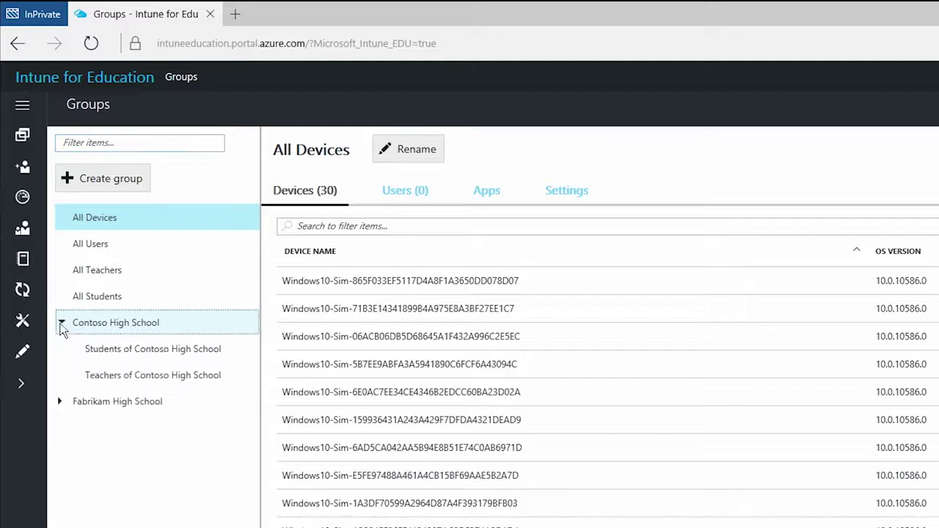
{"action": "left_click", "coordinate": [62, 401]}
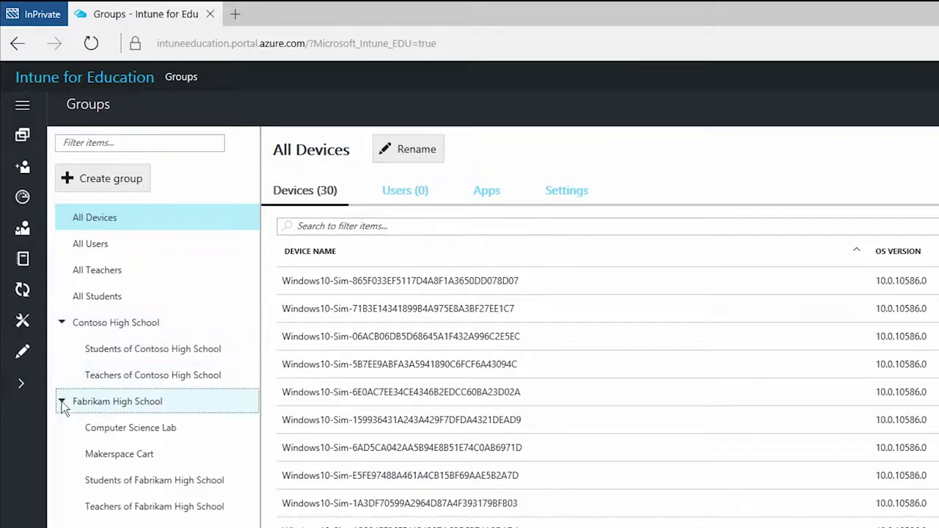
{"action": "left_click", "coordinate": [109, 324]}
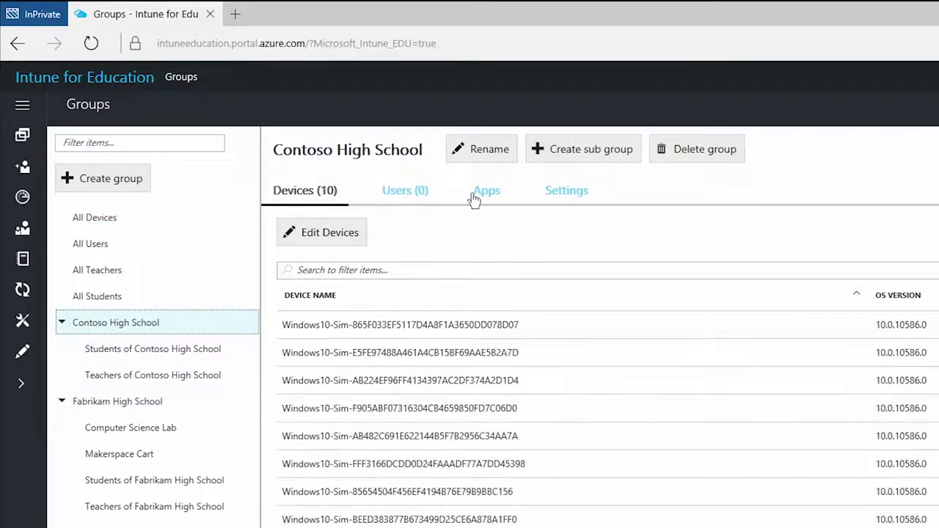
{"action": "left_click", "coordinate": [474, 197]}
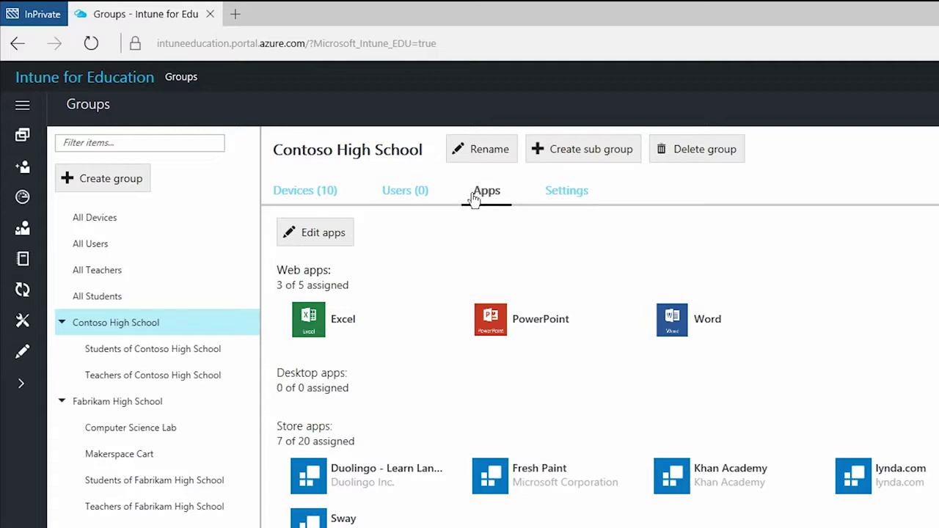
Review Fabrikam High School's assigned apps and its basic device settings
{"action": "left_click", "coordinate": [149, 403]}
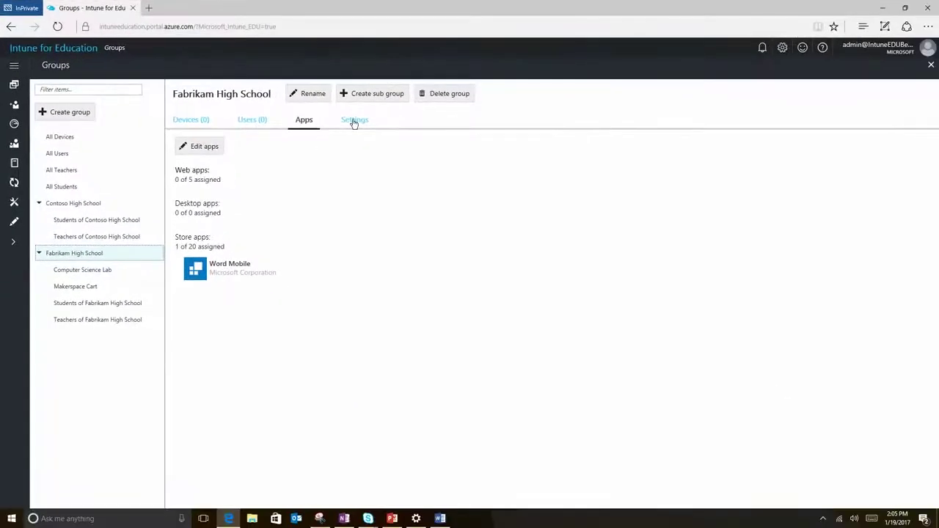
{"action": "left_click", "coordinate": [354, 121]}
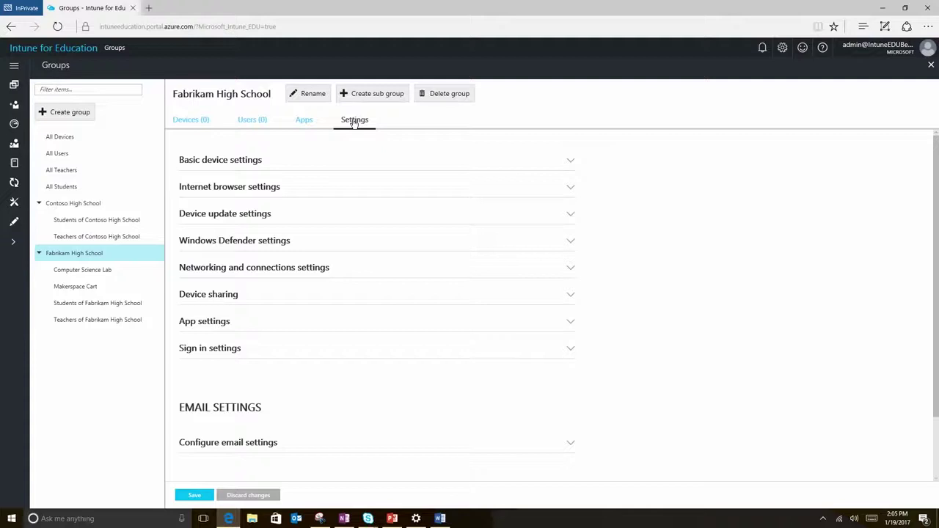
{"action": "left_click", "coordinate": [394, 162]}
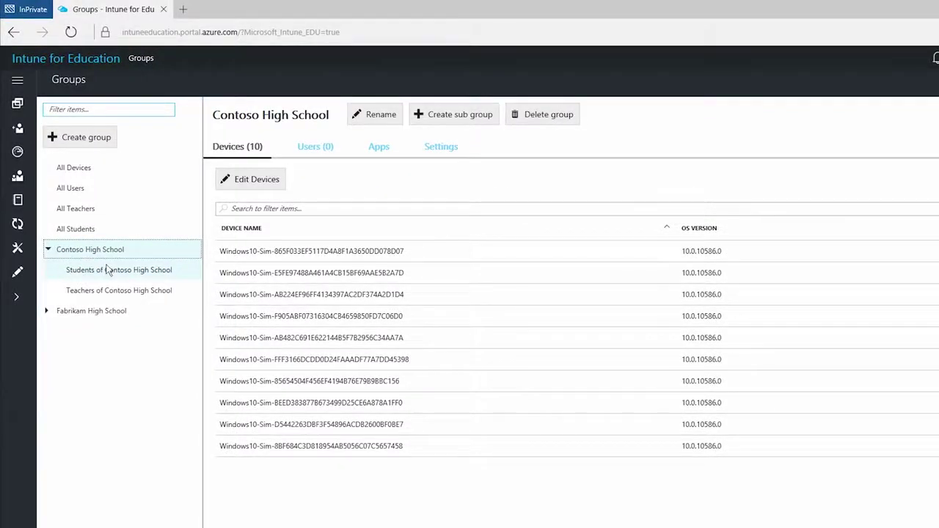
Compare app assignments between Contoso's Students and Teachers groups, ending on Students
{"action": "left_click_drag", "start_coordinate": [107, 270], "coordinate": [119, 271]}
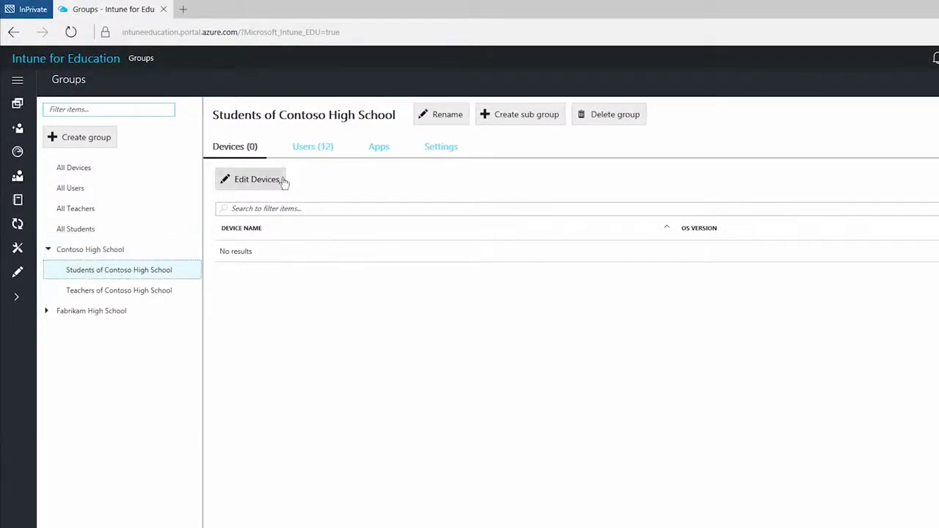
{"action": "left_click", "coordinate": [378, 148]}
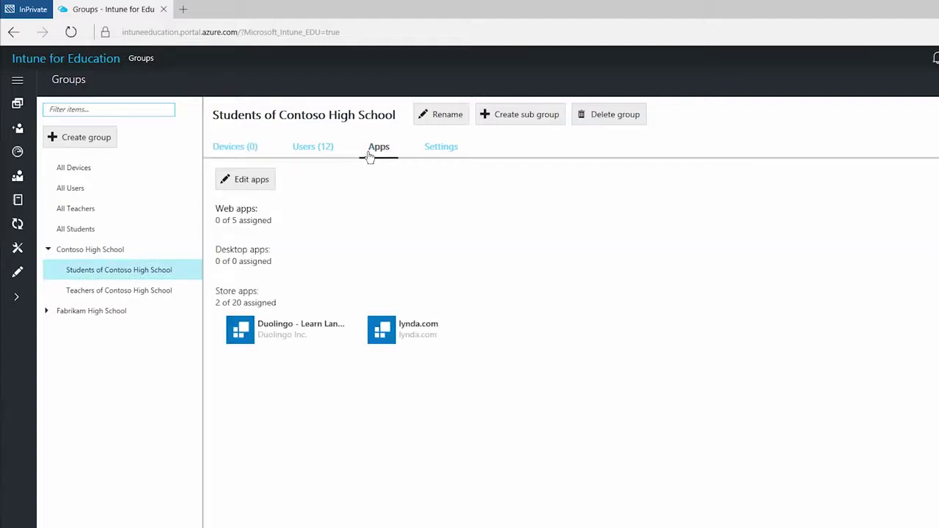
{"action": "left_click", "coordinate": [151, 295]}
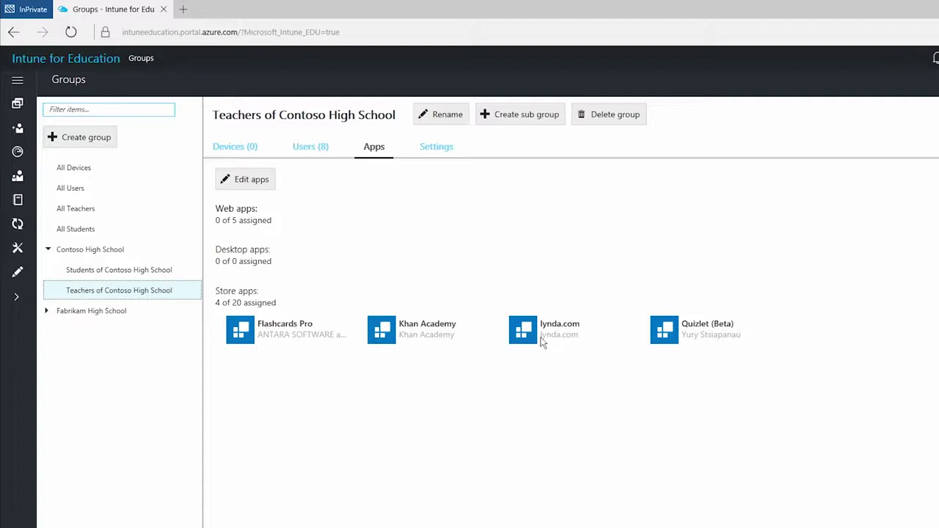
{"action": "left_click", "coordinate": [141, 270]}
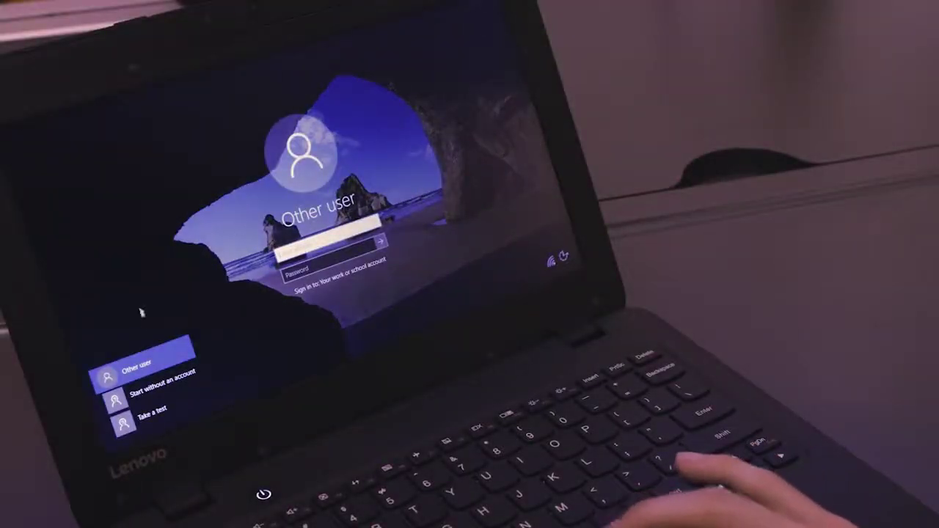
Sign in to the Take a test account from the Windows sign-in screen
{"action": "left_click", "coordinate": [147, 424]}
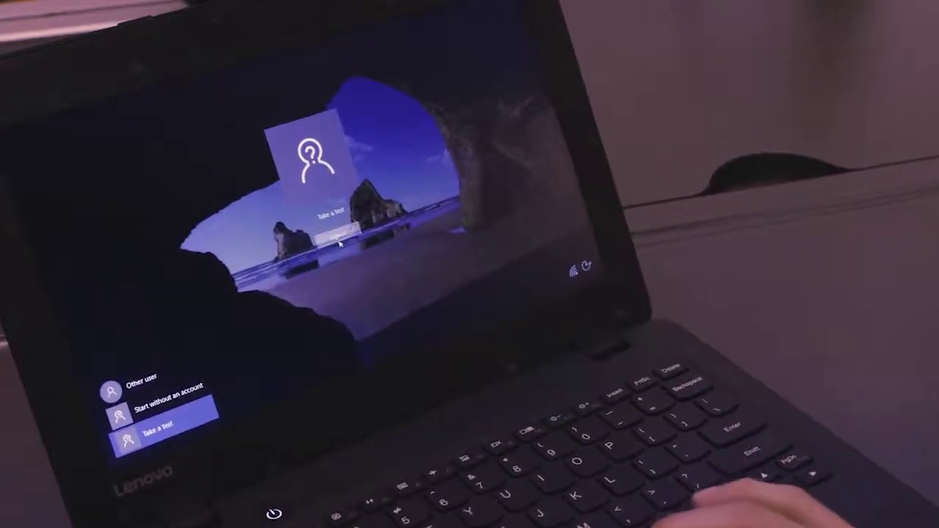
{"action": "key", "text": "Return"}
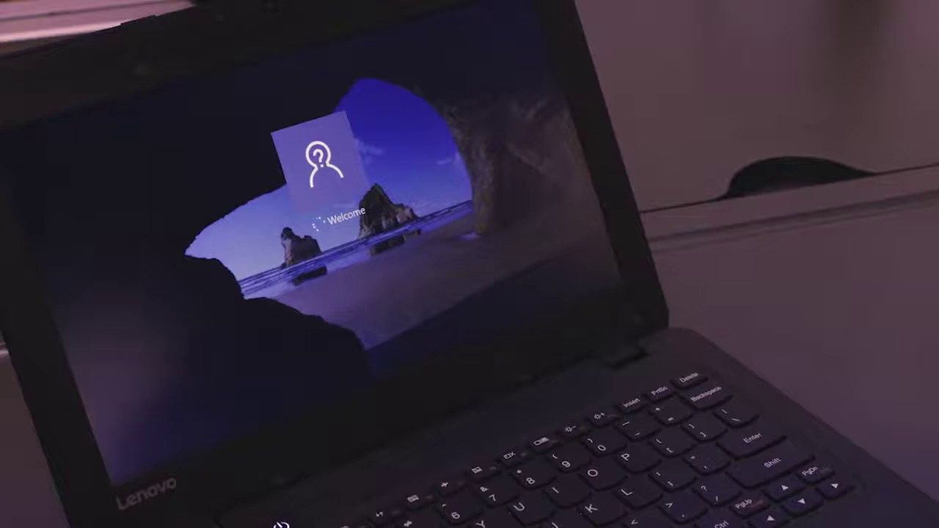